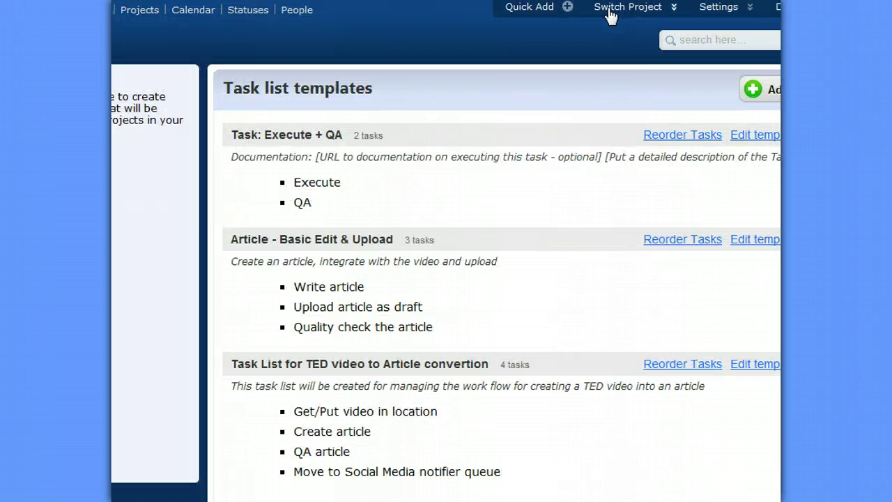
# Switch to the Templates project from the project list.
pyautogui.click(609, 9)
pyautogui.click(490, 88)
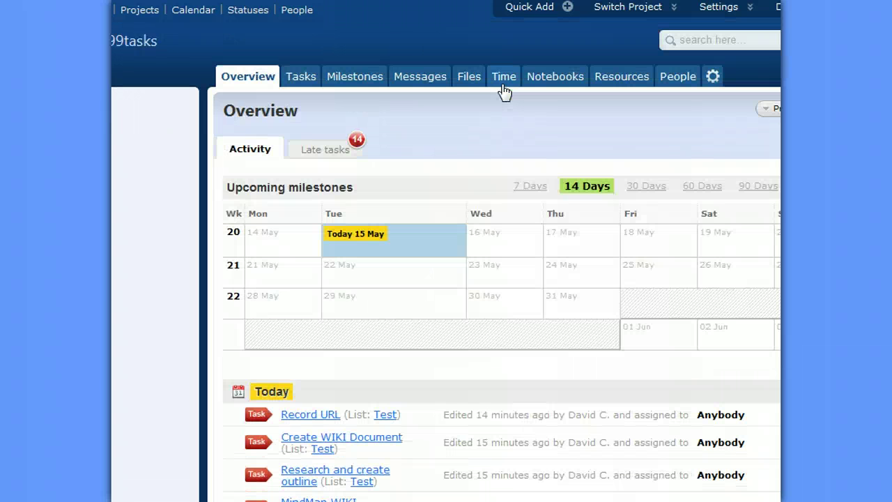
# Browse the Templates project's task lists, then close the project switcher without switching.
pyautogui.click(298, 80)
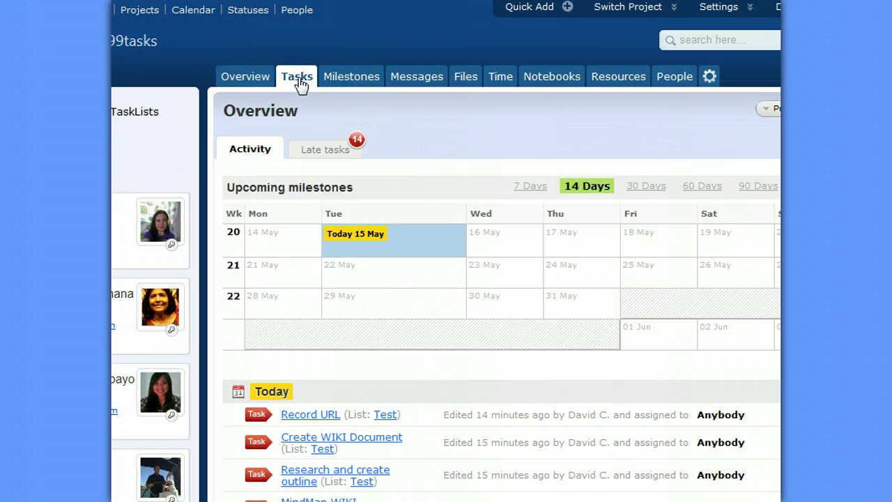
pyautogui.scroll(-2, 411, 300)
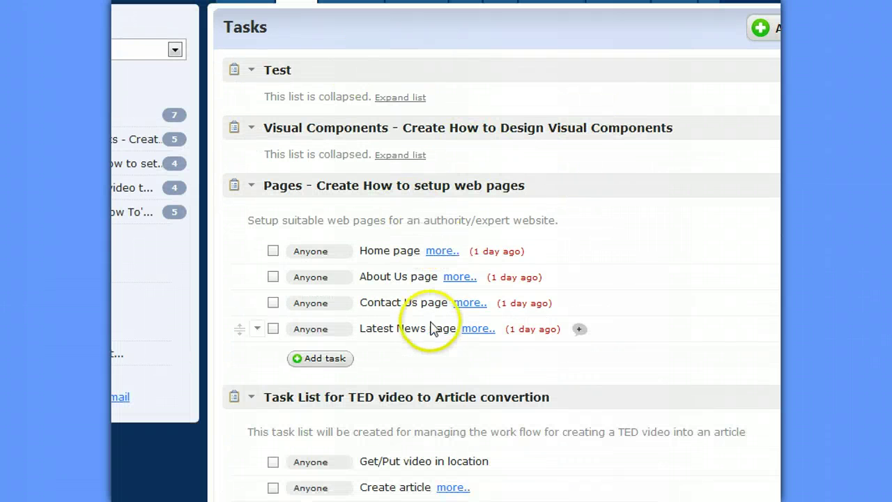
pyautogui.moveTo(491, 257)
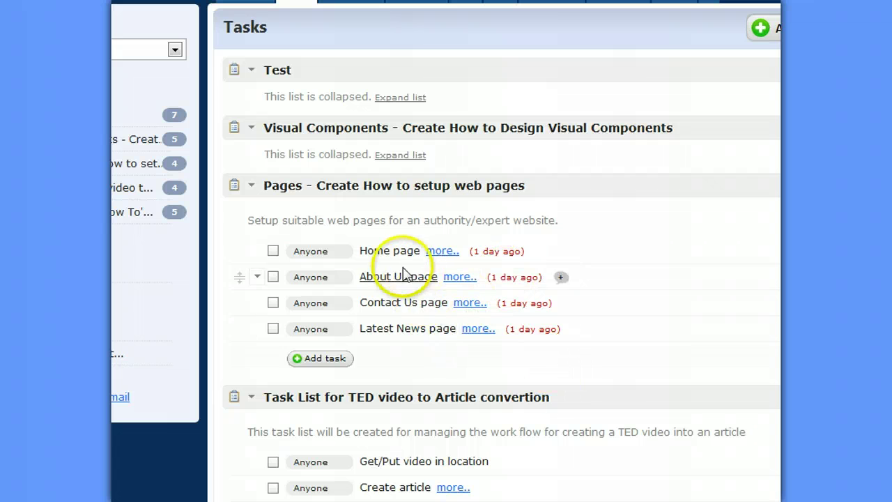
pyautogui.scroll(2, 613, 258)
pyautogui.scroll(-2, 600, 277)
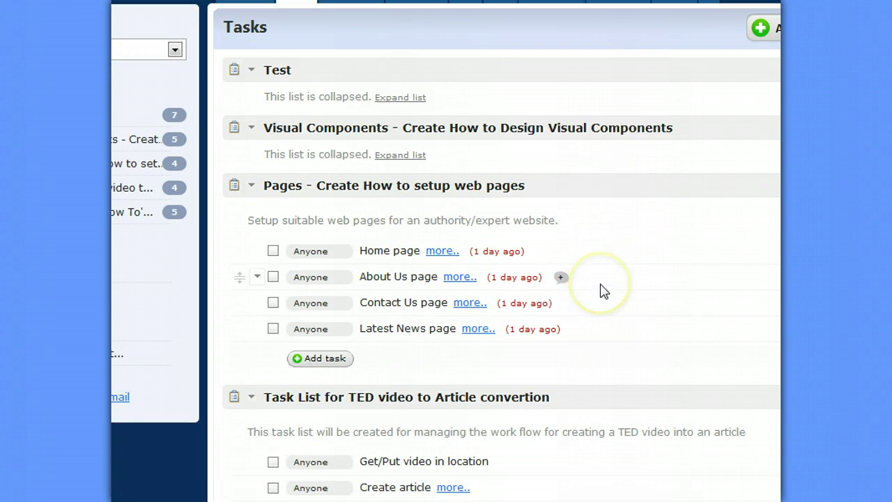
pyautogui.scroll(2, 604, 291)
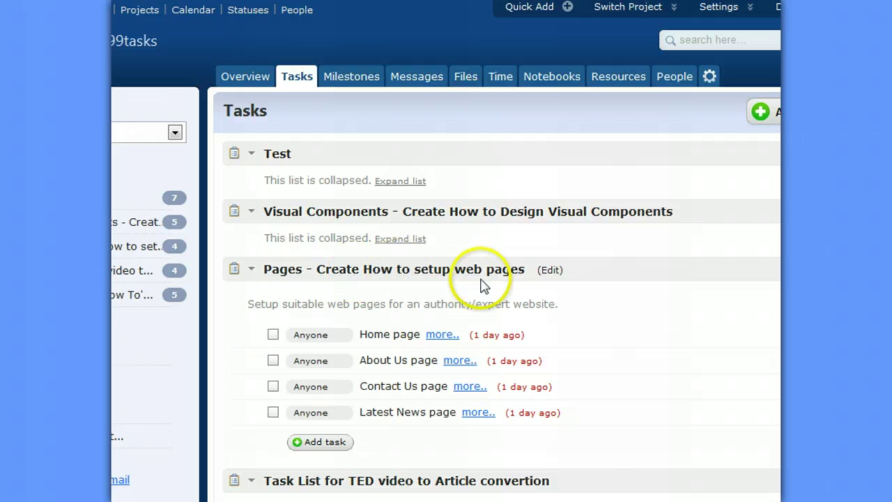
pyautogui.click(636, 15)
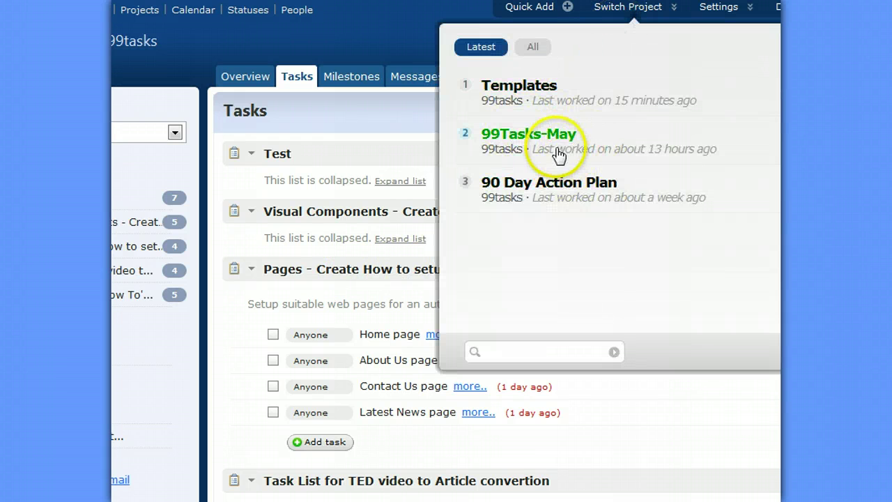
pyautogui.click(367, 35)
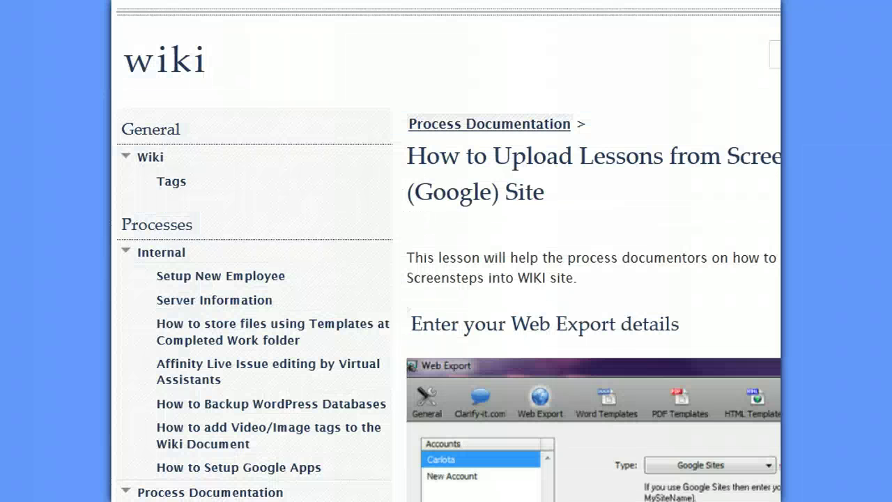
pyautogui.scroll(-10, 446, 251)
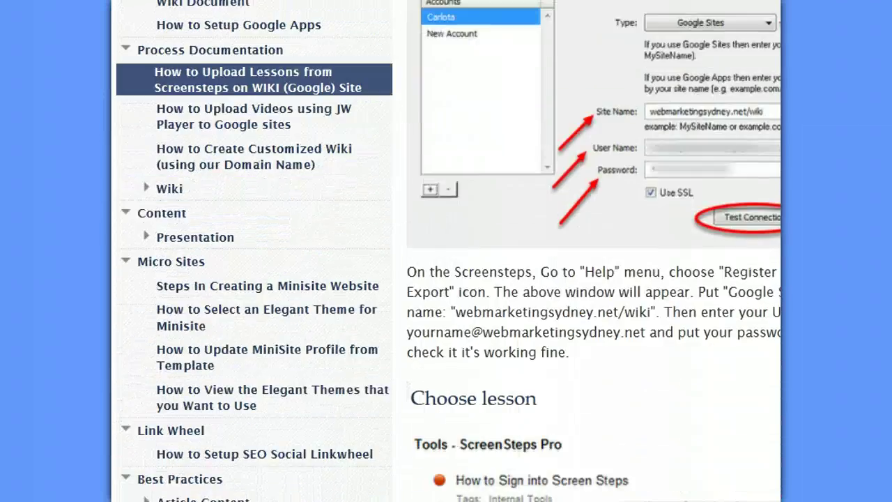
pyautogui.scroll(-12, 446, 251)
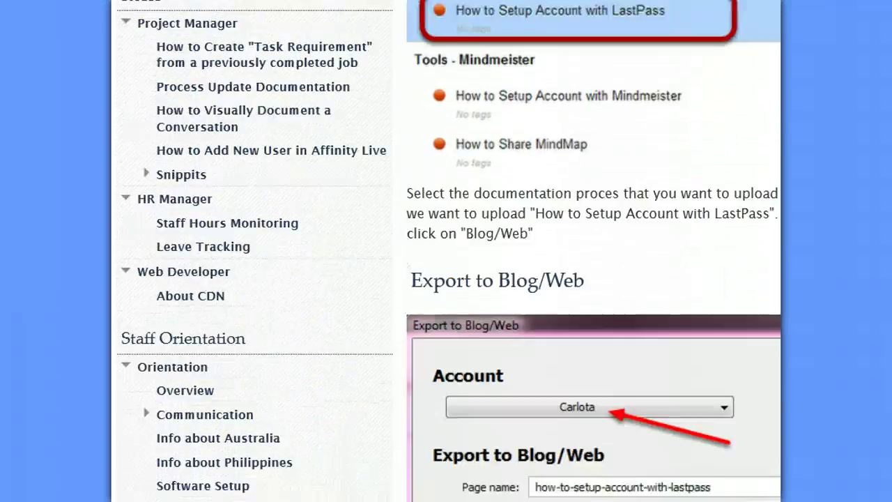
pyautogui.scroll(20, 446, 251)
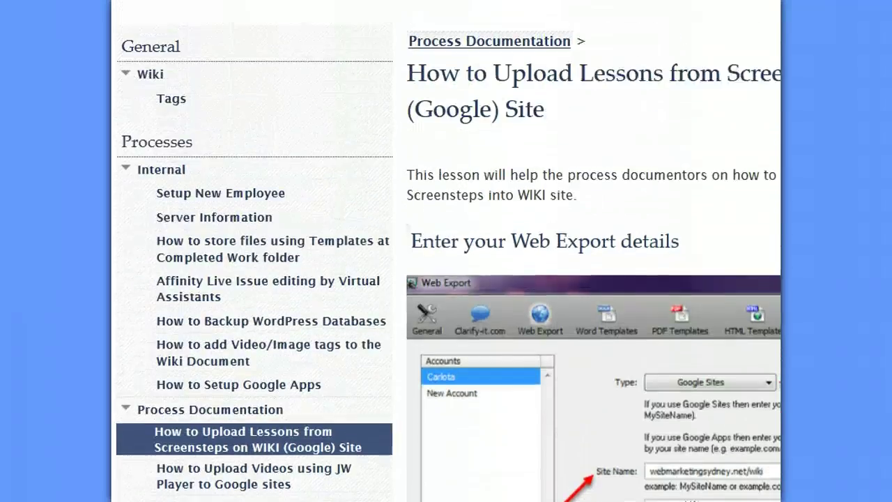
pyautogui.scroll(1, 446, 251)
pyautogui.scroll(4, 446, 250)
pyautogui.scroll(-4, 446, 251)
pyautogui.scroll(1, 446, 251)
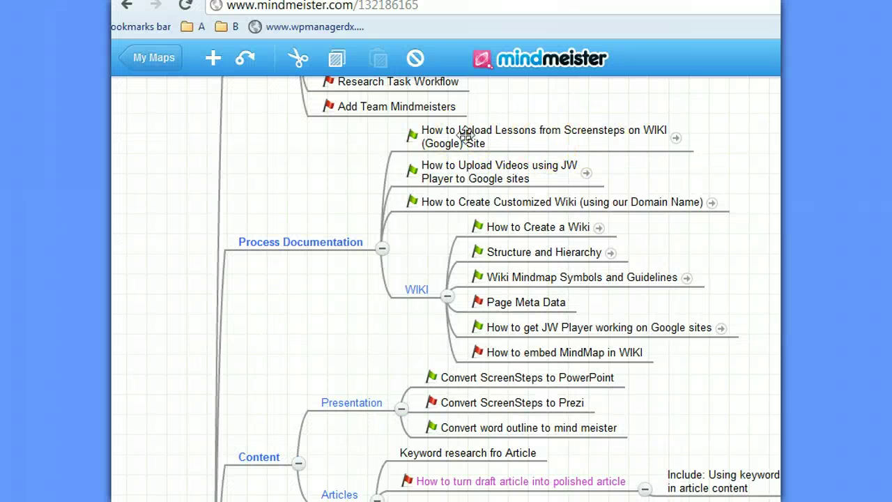
# Select the How to Upload Lessons topic about uploading ScreenSteps lessons.
pyautogui.click(465, 134)
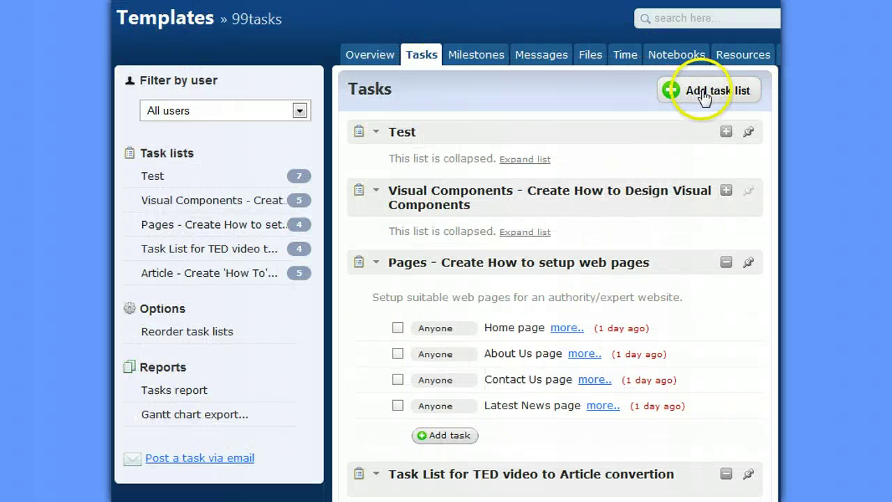
# Create the 'WIKI - Add Wiki Page' task list from the Task: Execute + QA template.
pyautogui.click(705, 96)
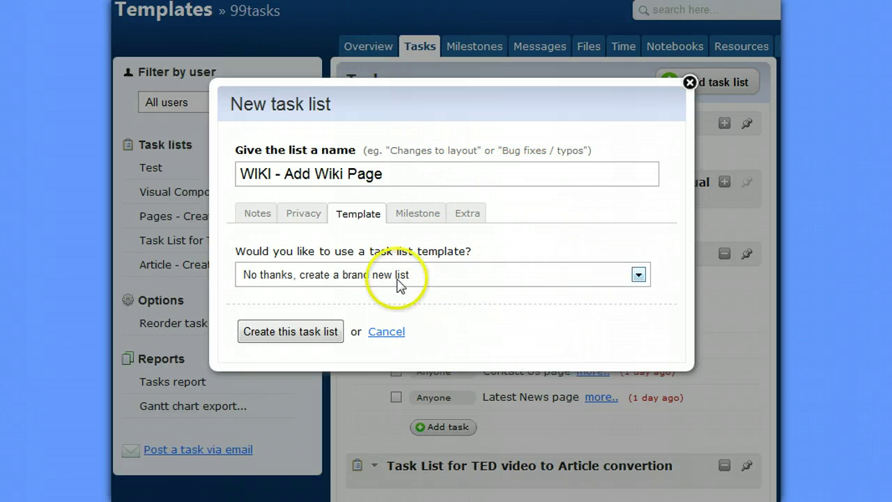
pyautogui.click(358, 280)
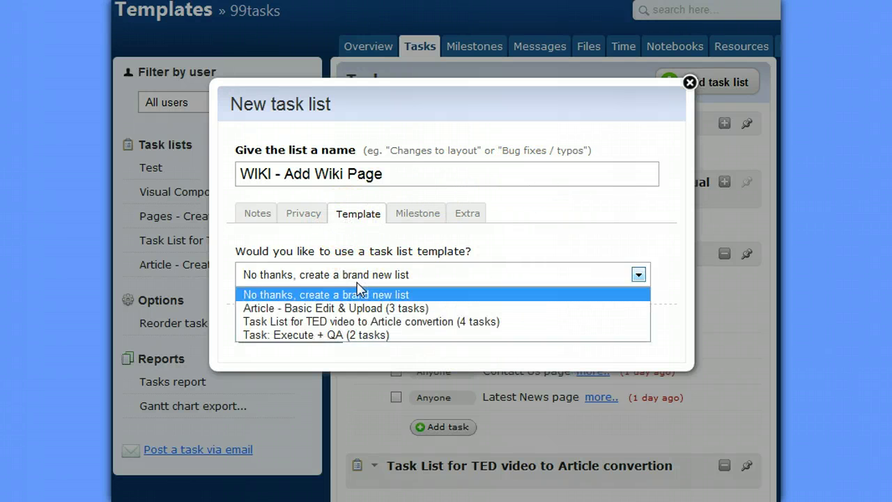
pyautogui.click(310, 337)
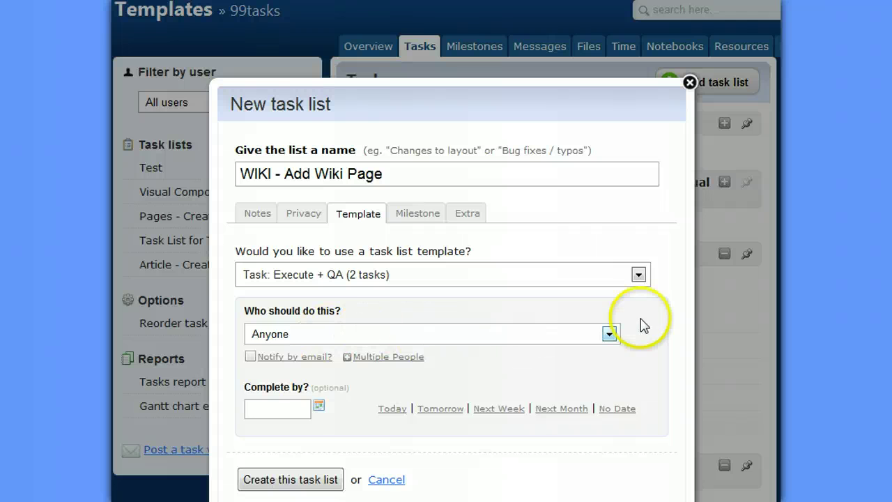
pyautogui.scroll(-3, 634, 324)
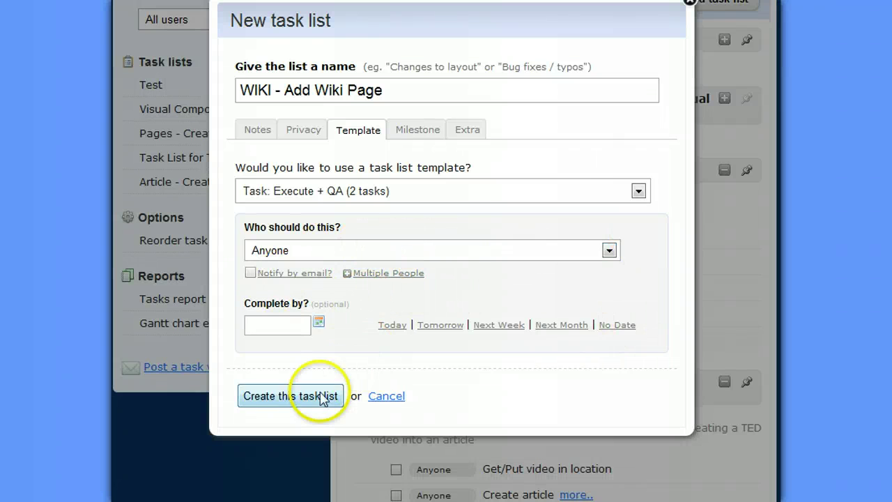
pyautogui.click(262, 404)
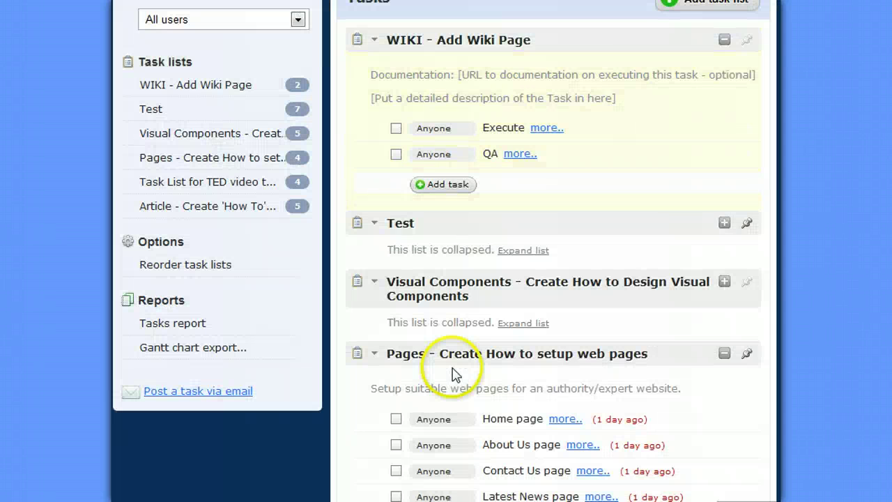
pyautogui.scroll(3, 638, 217)
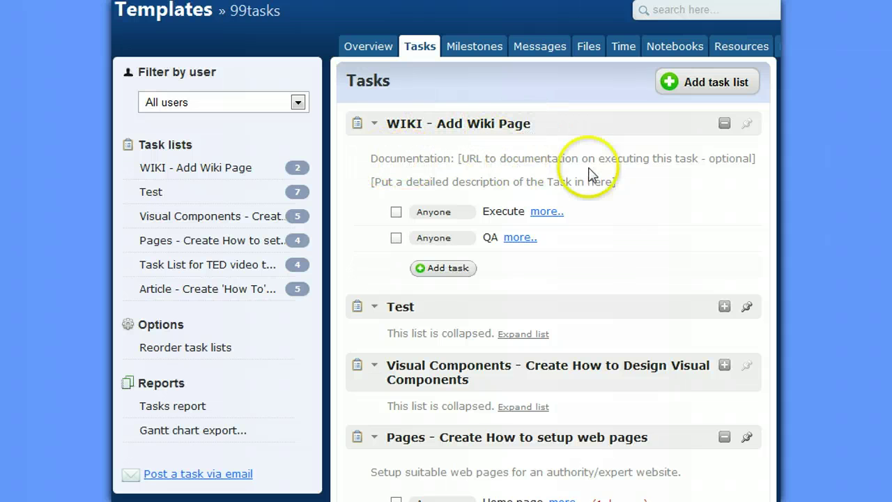
pyautogui.click(374, 124)
# Revise the WIKI list's notes, changing the Documentation URL and description placeholder lines.
pyautogui.click(424, 155)
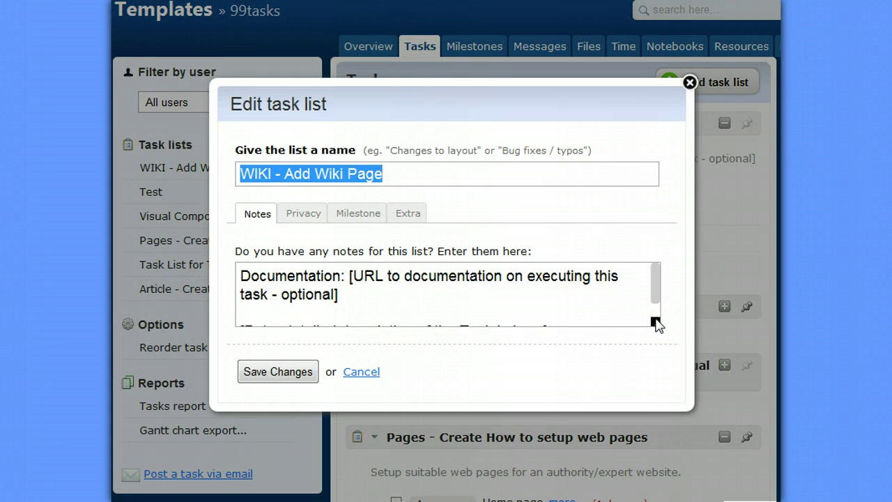
pyautogui.moveTo(655, 324); pyautogui.dragTo(663, 427)
pyautogui.moveTo(349, 275); pyautogui.dragTo(397, 299)
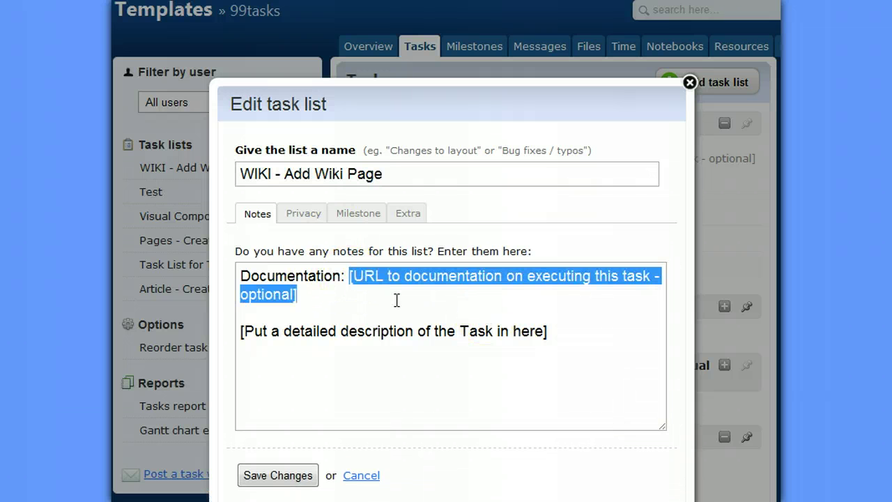
pyautogui.write('htttp')
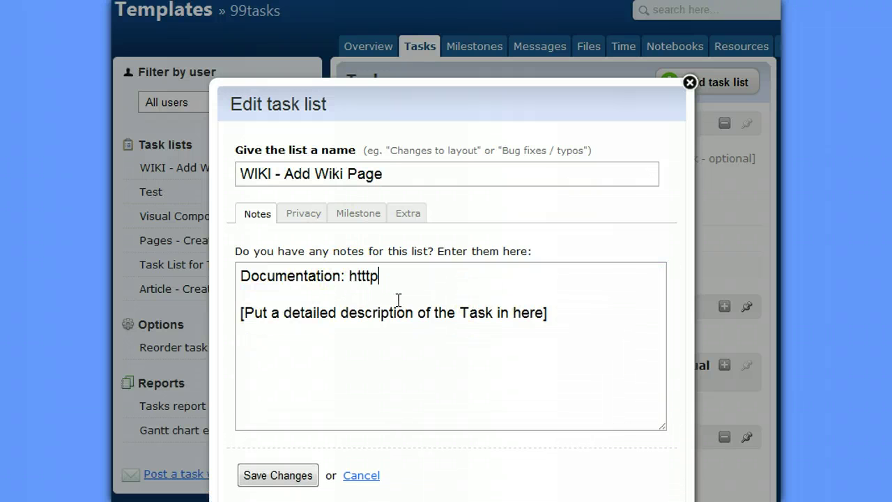
pyautogui.press('End')
pyautogui.hotkey('shift', 'Home')
pyautogui.press('BackSpace')
pyautogui.write(',kldfsmjkldfsamkl.')
pyautogui.hotkey('shift', 'Home')
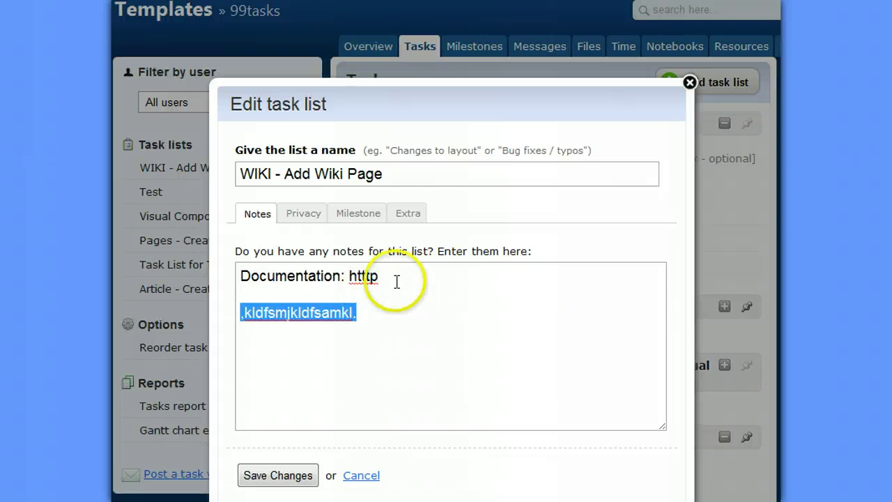
# Pin the WIKI - Add Wiki Page list so it never closes, and save the changes.
pyautogui.click(406, 220)
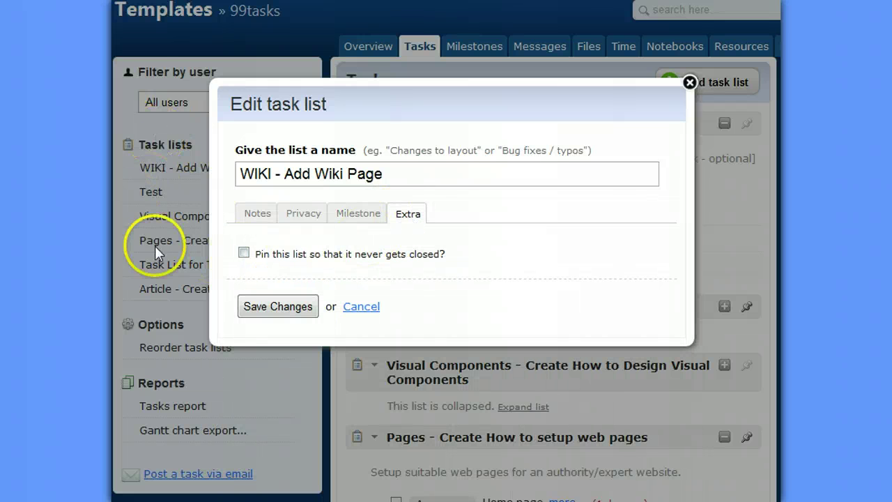
pyautogui.click(244, 253)
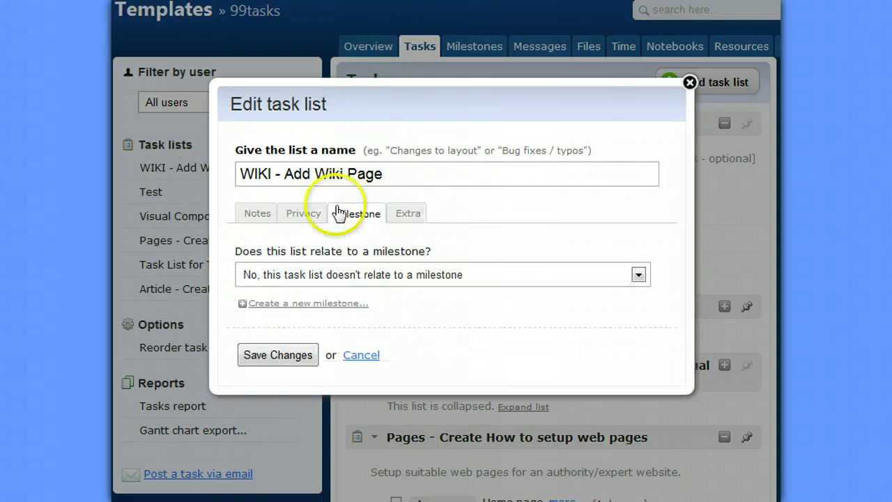
pyautogui.click(304, 214)
pyautogui.click(358, 215)
pyautogui.click(259, 215)
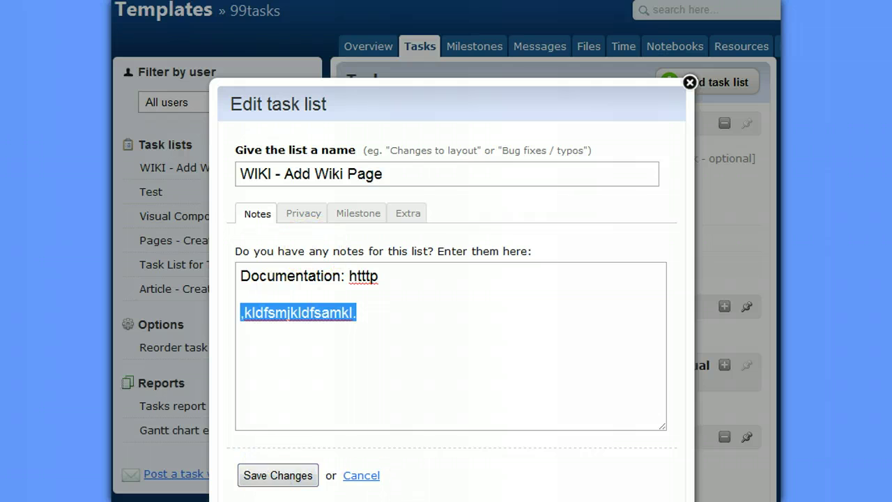
pyautogui.click(277, 474)
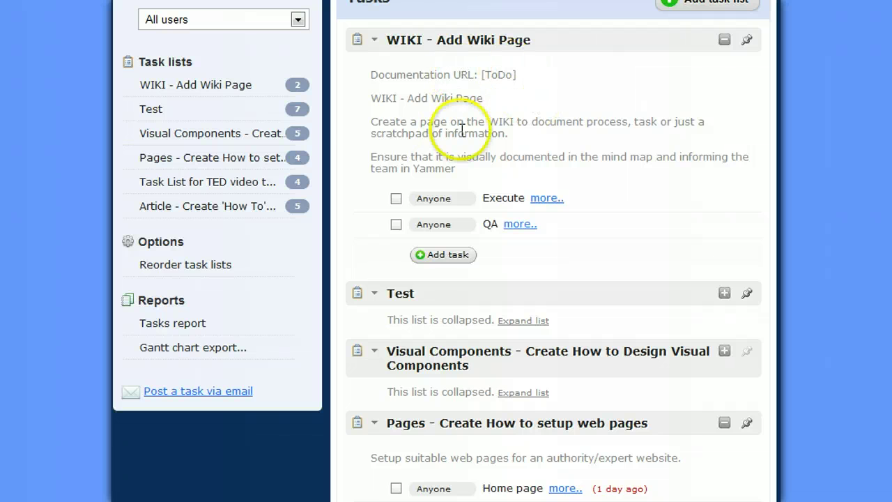
# Highlight the two description paragraphs, then clear the highlight.
pyautogui.moveTo(594, 140); pyautogui.dragTo(626, 167)
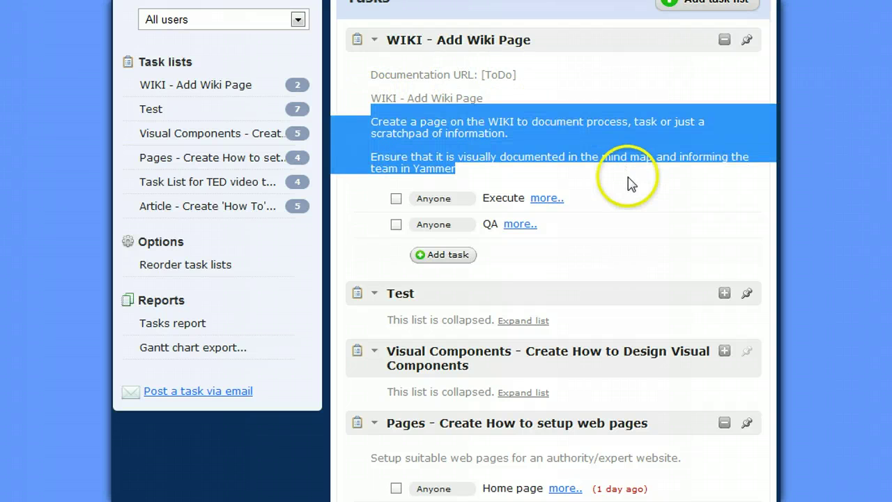
pyautogui.click(628, 177)
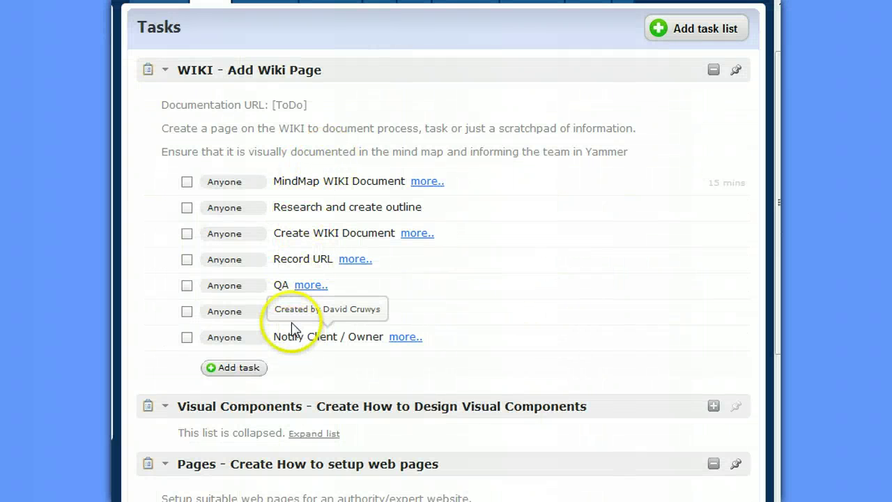
pyautogui.moveTo(153, 178)
pyautogui.mouseDown()
pyautogui.moveTo(150, 210)
pyautogui.moveTo(151, 179)
pyautogui.mouseUp()
pyautogui.click(428, 187)
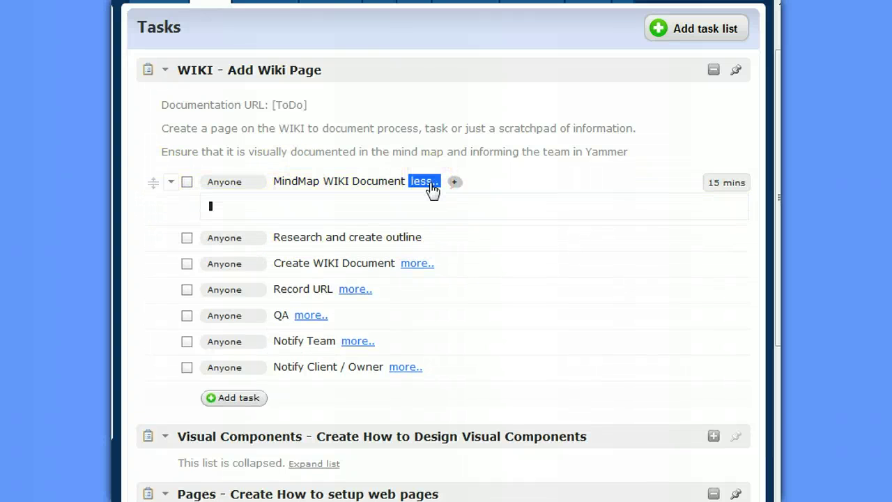
pyautogui.click(417, 269)
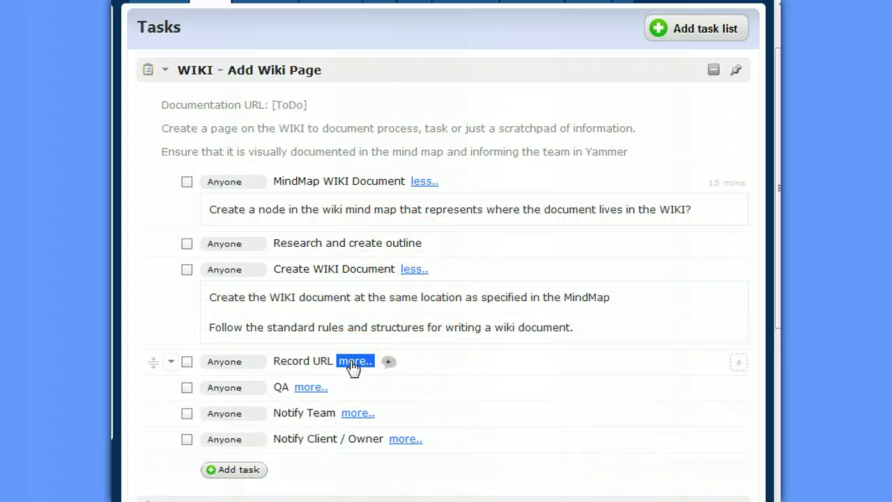
pyautogui.click(355, 361)
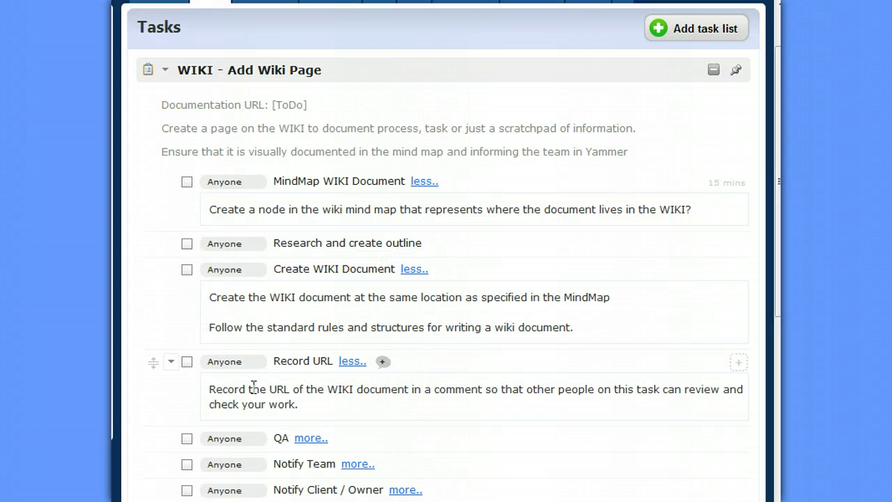
pyautogui.moveTo(352, 414); pyautogui.dragTo(207, 382)
pyautogui.click(352, 362)
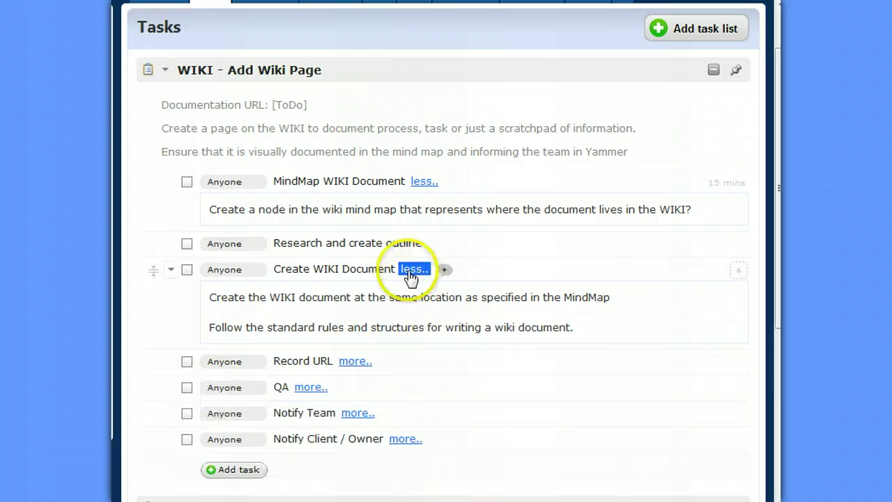
pyautogui.click(412, 270)
pyautogui.click(421, 182)
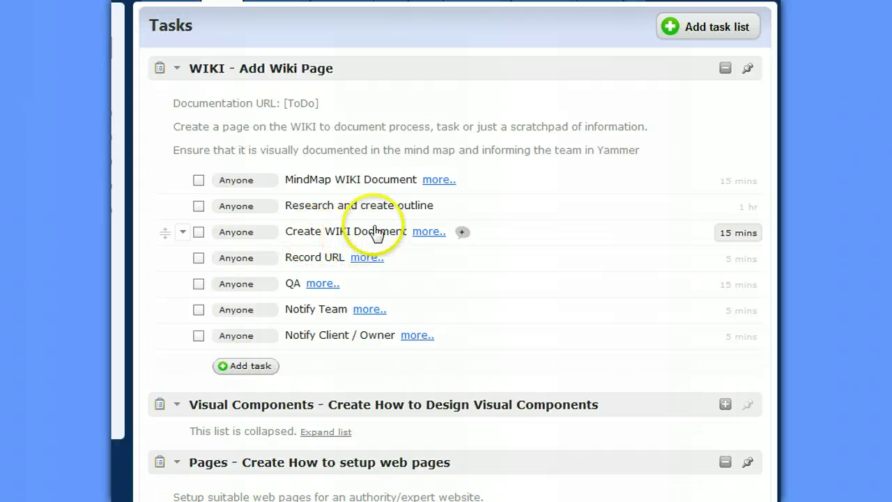
# Make Research and create outline the predecessor of Create WIKI Document and save.
pyautogui.click(182, 232)
pyautogui.click(223, 291)
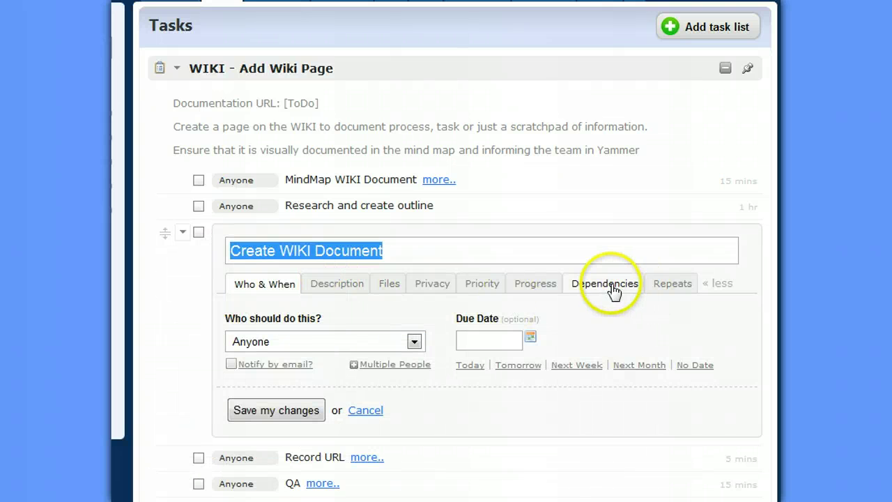
pyautogui.click(612, 285)
pyautogui.tripleClick(255, 364)
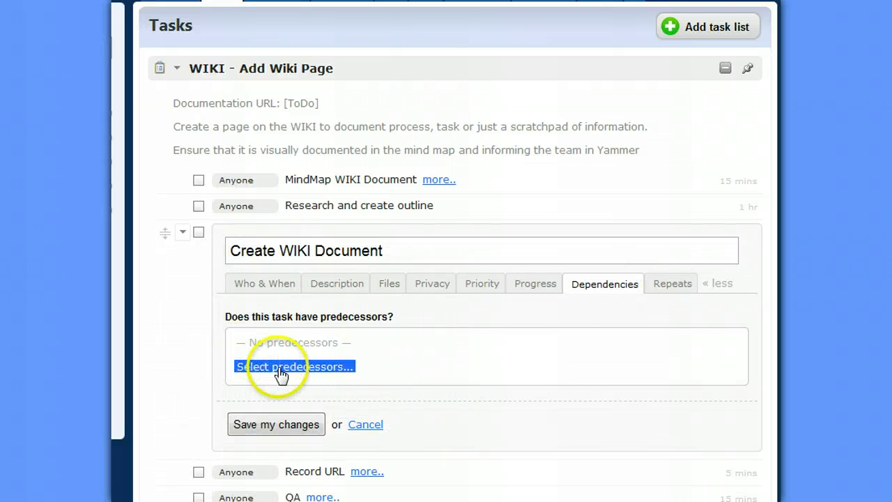
pyautogui.click(315, 373)
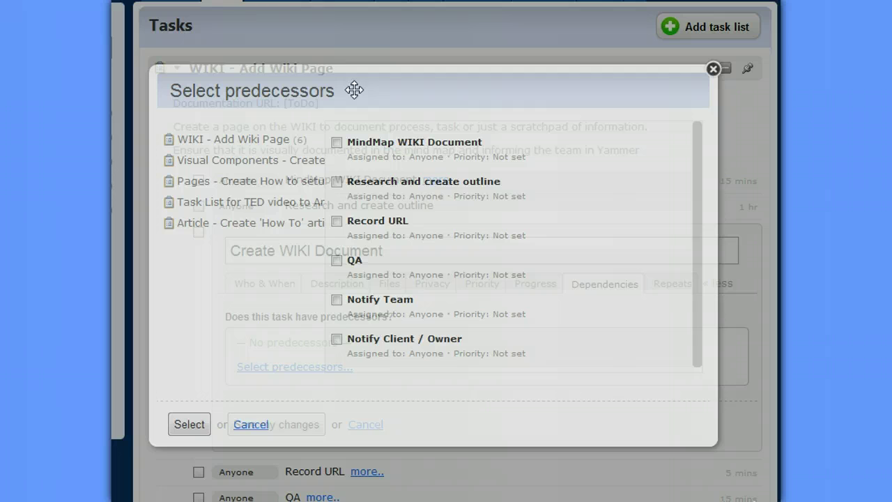
pyautogui.click(337, 182)
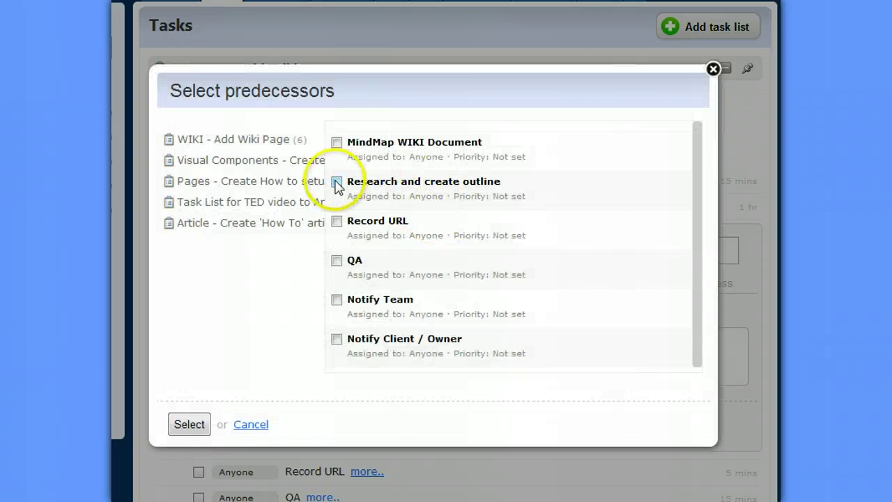
pyautogui.click(188, 425)
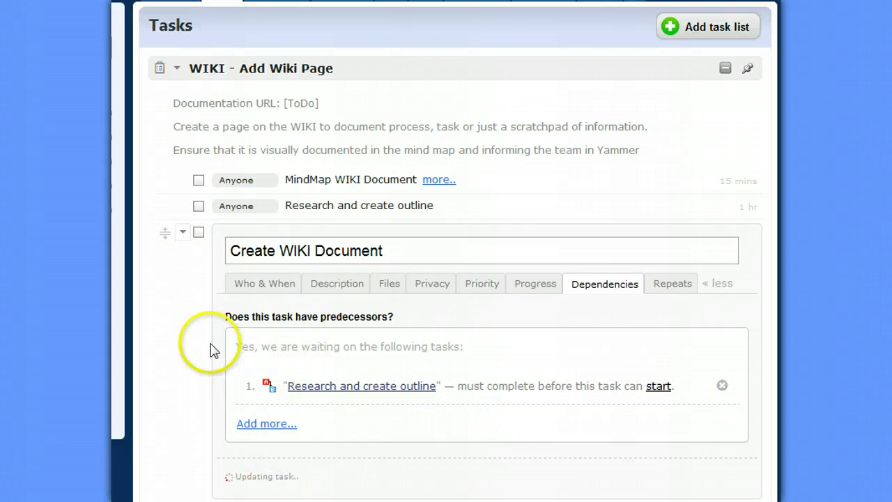
pyautogui.click(255, 480)
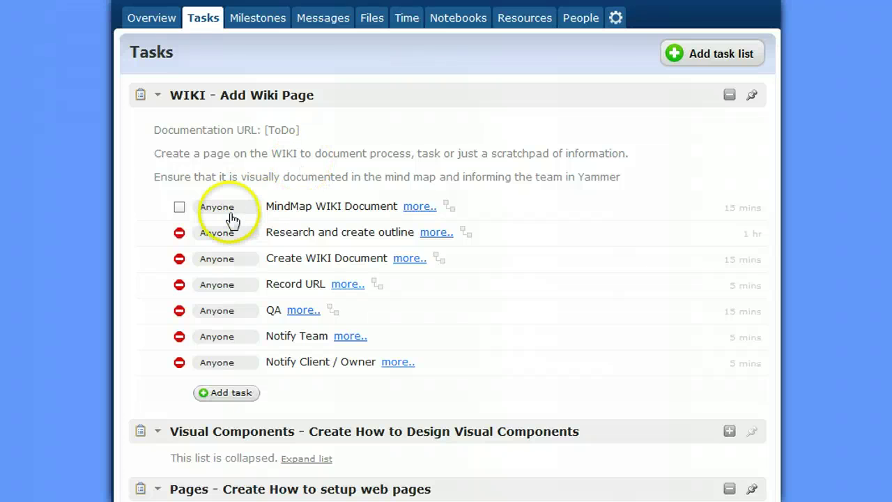
# Review the WIKI task chain, where only MindMap WIKI Document is unblocked.
pyautogui.moveTo(219, 206)
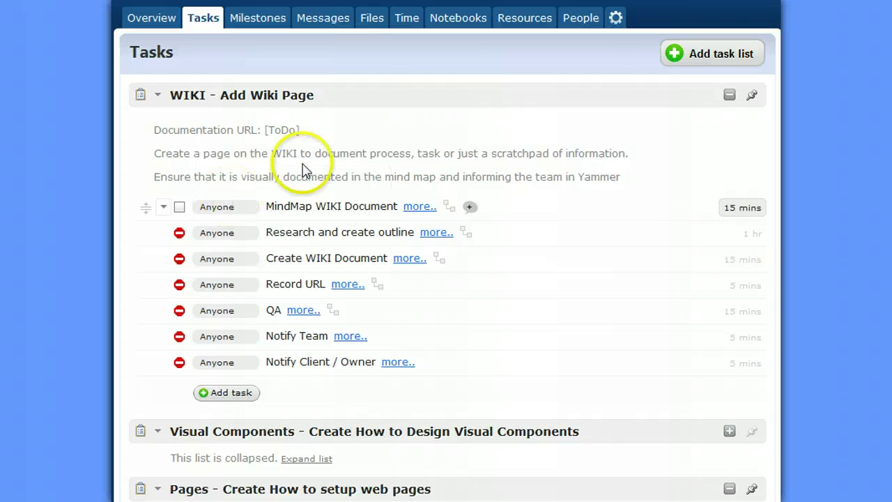
# Assign MindMap WIKI Document to the Project Manager role and save.
pyautogui.click(164, 208)
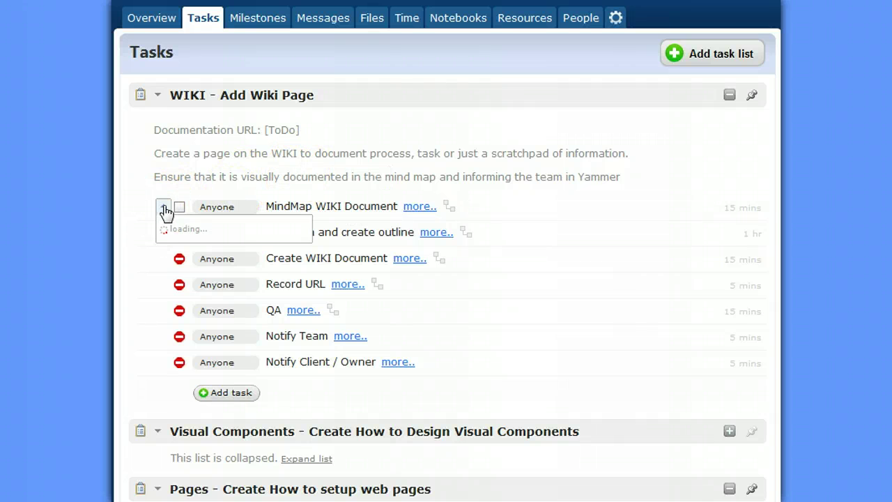
pyautogui.click(201, 268)
pyautogui.click(259, 317)
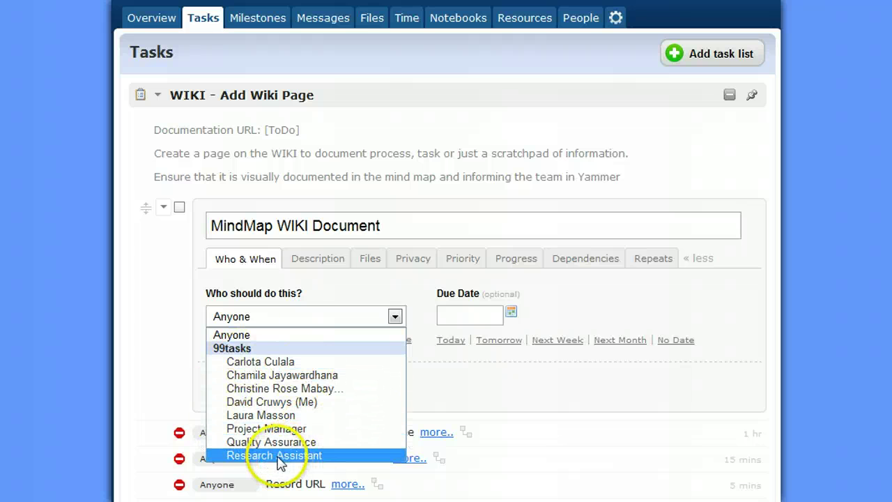
pyautogui.click(236, 432)
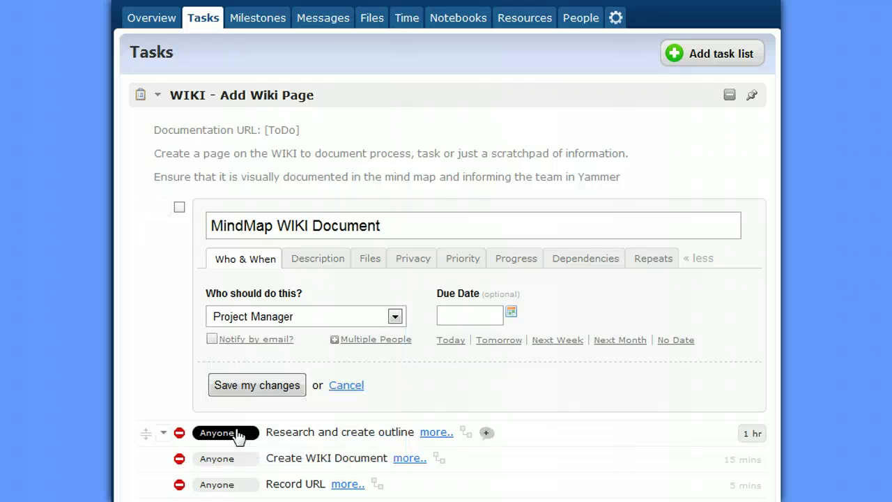
pyautogui.click(244, 389)
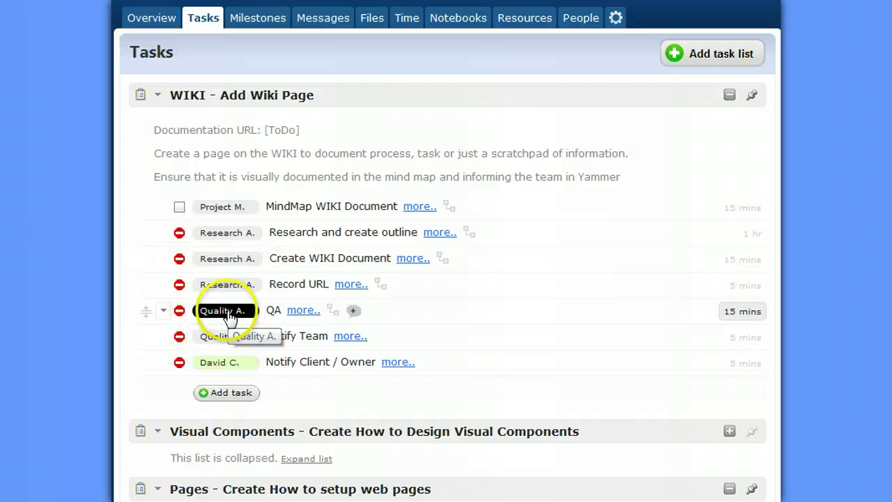
# Check a WIKI task's assignee tag, then dismiss the assignee tooltip.
pyautogui.click(223, 371)
pyautogui.click(677, 115)
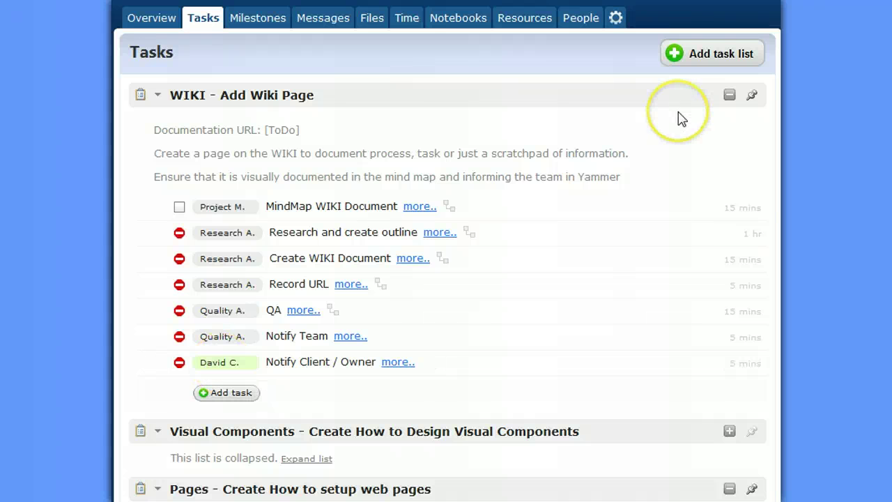